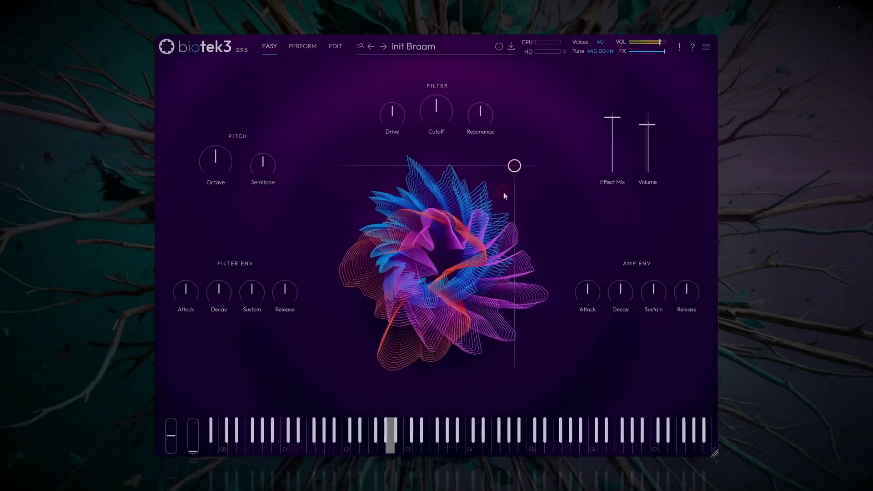
# Drag the X/Y pad handle from the upper right to the lower-left corner
pyautogui.moveTo(514, 166); pyautogui.dragTo(312, 395)
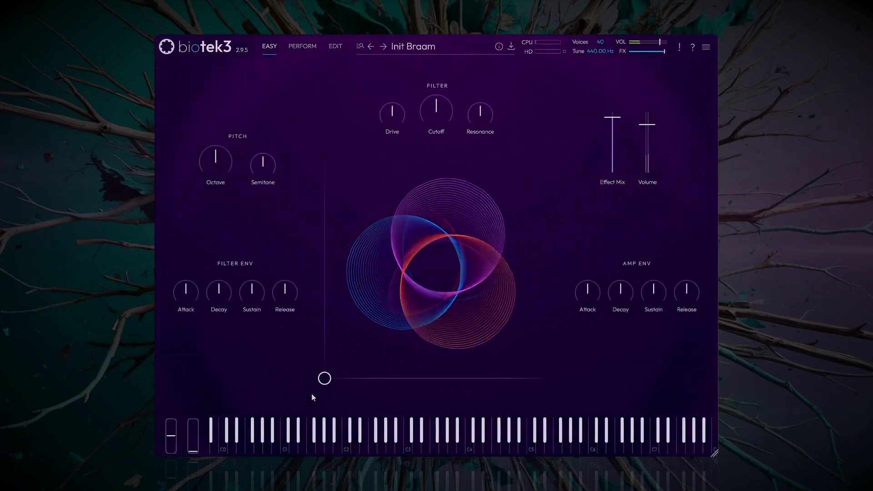
pyautogui.click(336, 46)
# Make oscillator 1 a Spinal Saw with cluster about 3.19% and cluster detune 28.6%
pyautogui.click(469, 47)
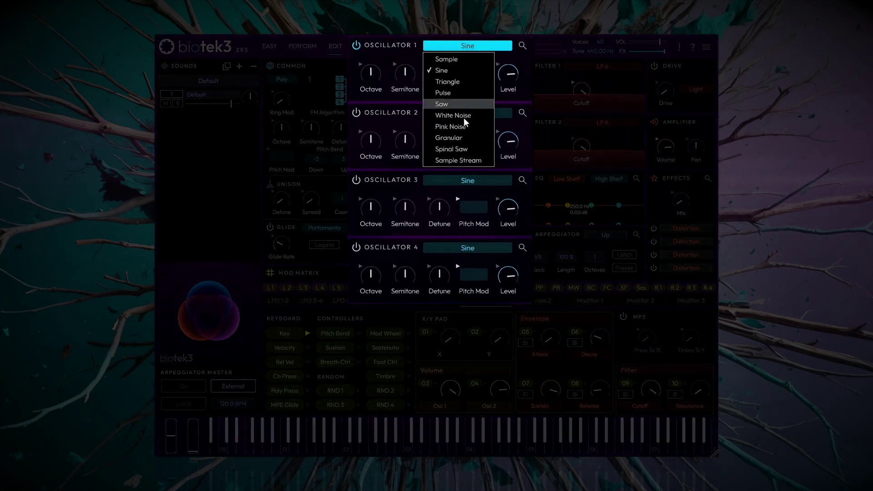
pyautogui.click(462, 149)
pyautogui.click(523, 44)
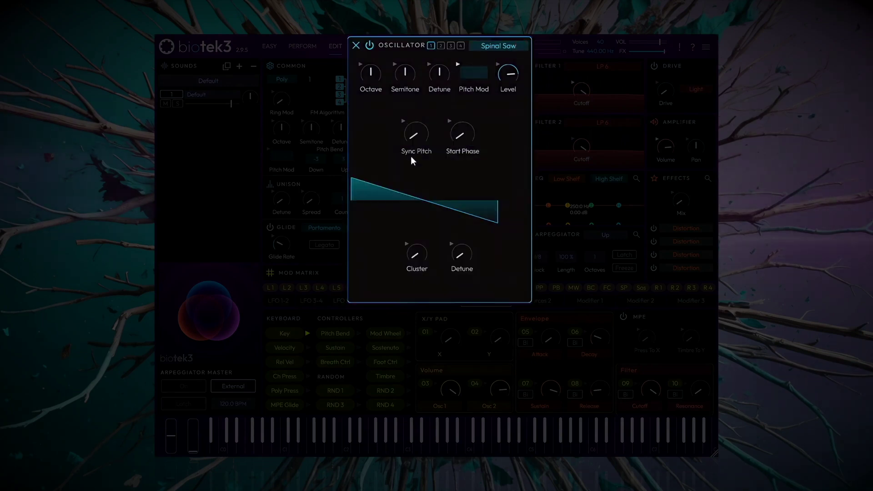
pyautogui.moveTo(404, 250); pyautogui.dragTo(425, 182)
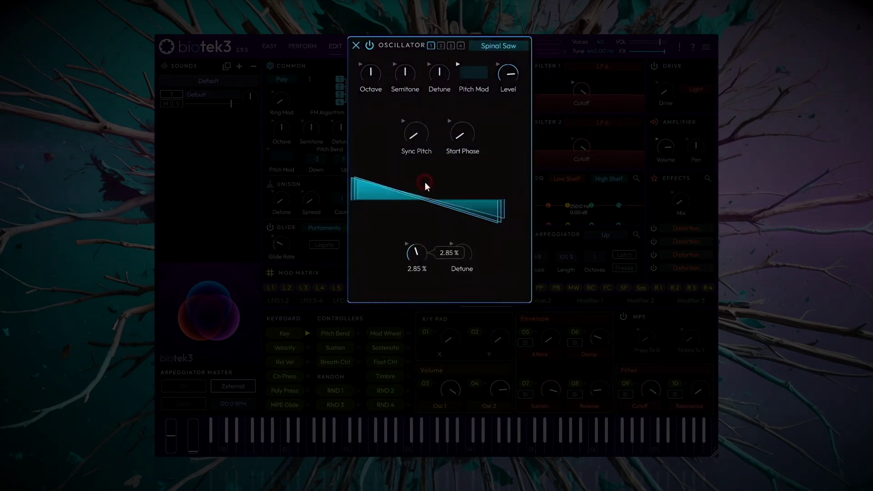
pyautogui.moveTo(459, 258); pyautogui.dragTo(472, 206)
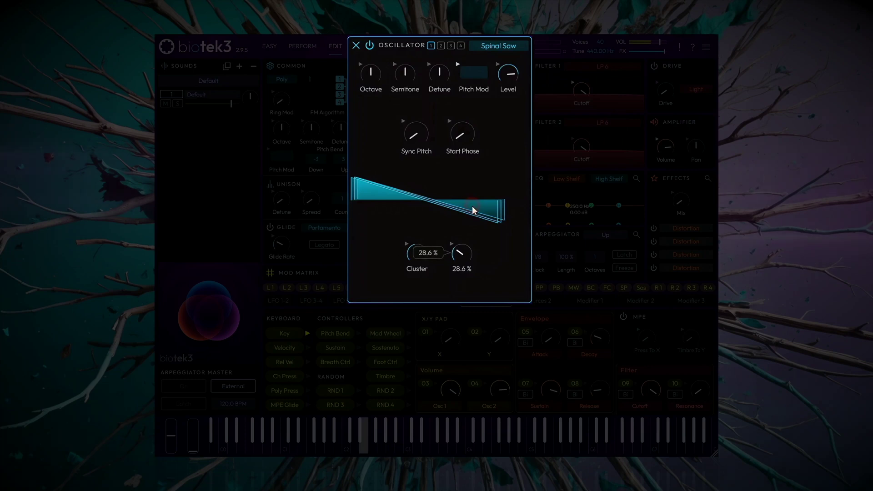
pyautogui.moveTo(414, 249); pyautogui.dragTo(425, 249)
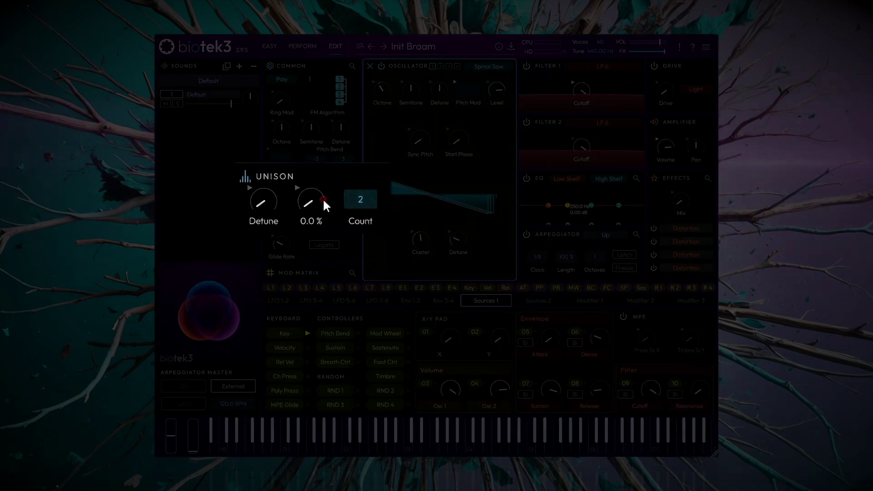
# Widen unison spread to 91.4% and detune to 15.39, and enable filter 2 at 4715 Hz cutoff
pyautogui.moveTo(324, 200); pyautogui.dragTo(324, 184)
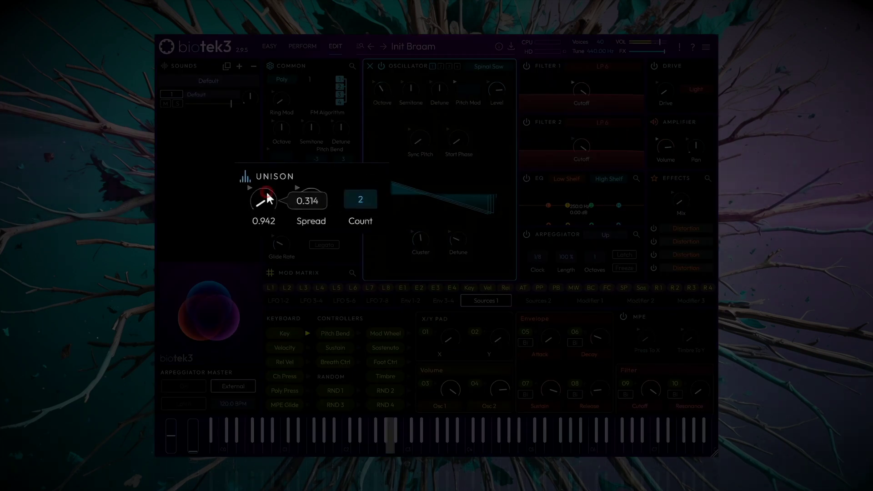
pyautogui.moveTo(268, 199); pyautogui.dragTo(271, 171)
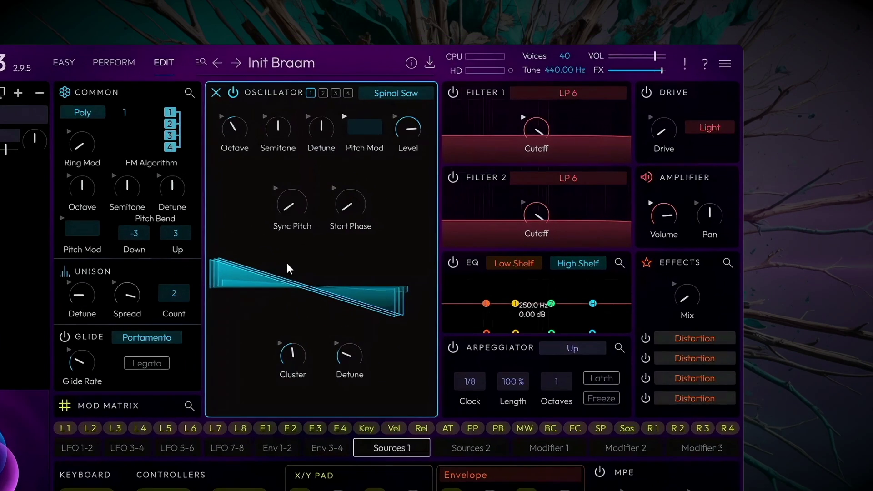
pyautogui.click(454, 177)
pyautogui.moveTo(536, 215); pyautogui.dragTo(540, 259)
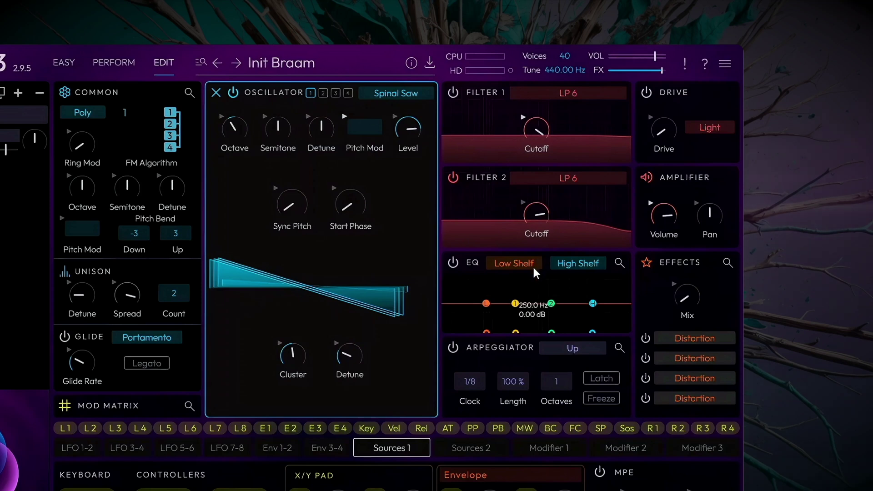
pyautogui.click(214, 91)
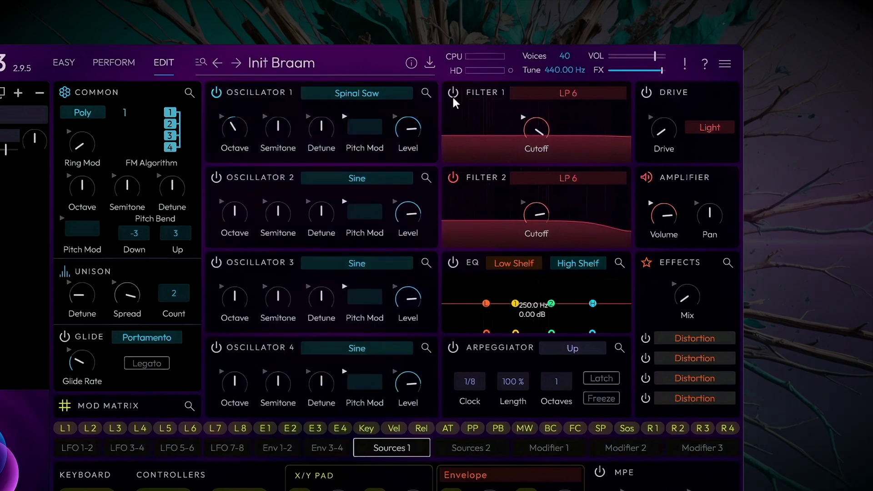
# Switch filter 1 to LP 12 and settle its cutoff at about 120.2 Hz
pyautogui.click(578, 91)
pyautogui.click(564, 138)
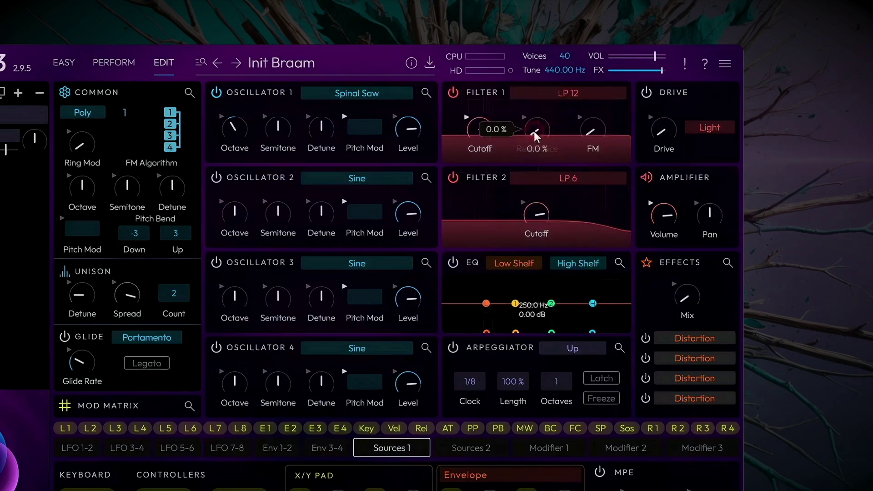
pyautogui.moveTo(480, 132)
pyautogui.moveTo(479, 127); pyautogui.dragTo(464, 296)
pyautogui.moveTo(473, 132); pyautogui.dragTo(516, 107)
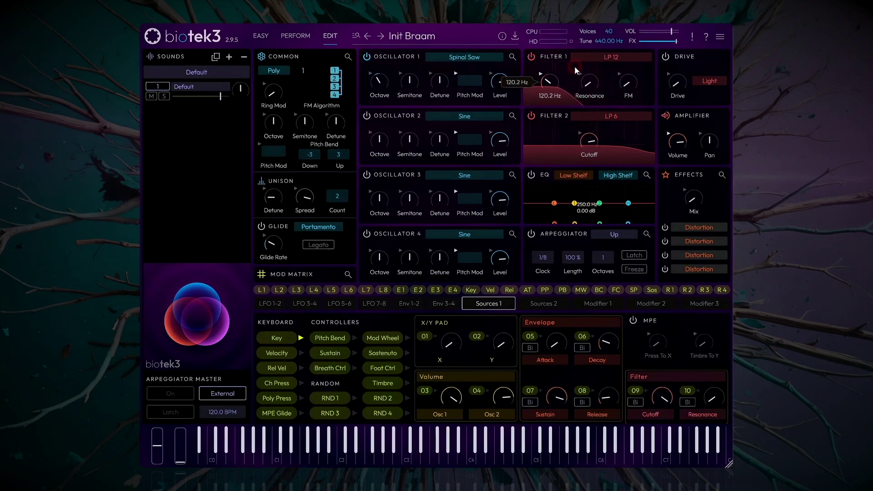
pyautogui.moveTo(575, 66); pyautogui.dragTo(575, 67)
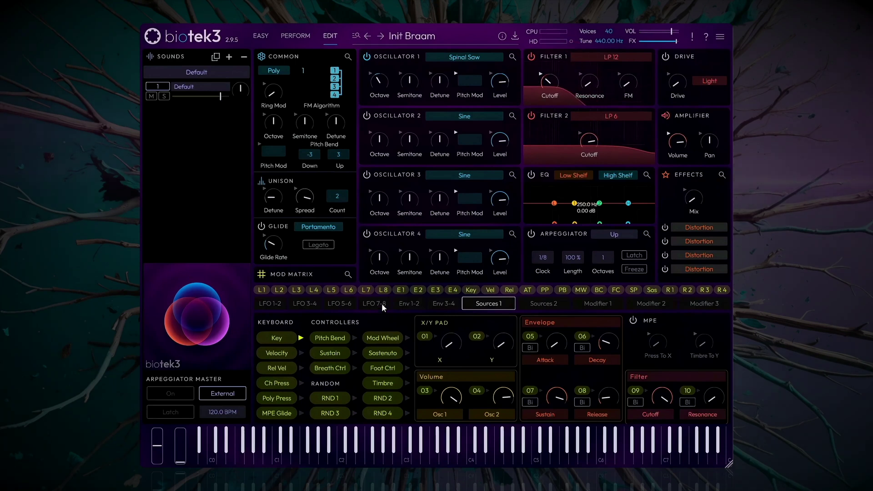
# Give envelope 1 a 630 ms attack, 34.3% sustain and a release of about 1.26 s
pyautogui.click(404, 304)
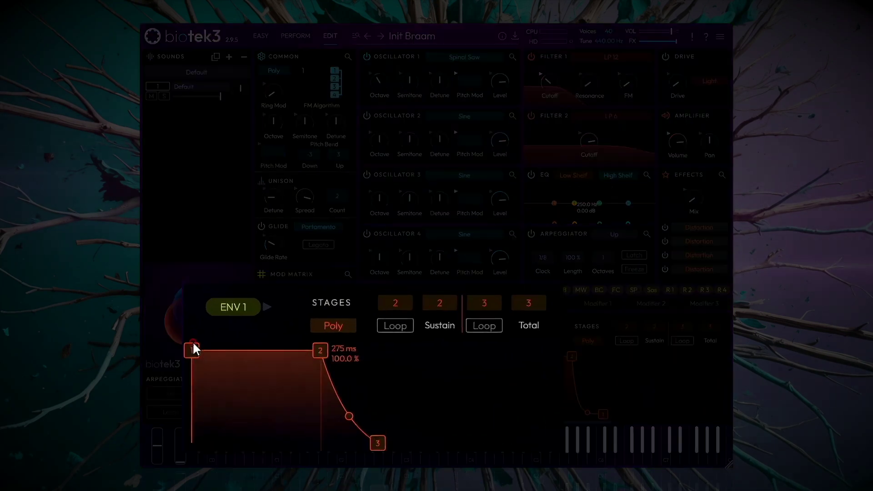
pyautogui.moveTo(193, 343); pyautogui.dragTo(344, 342)
pyautogui.moveTo(193, 350); pyautogui.dragTo(387, 348)
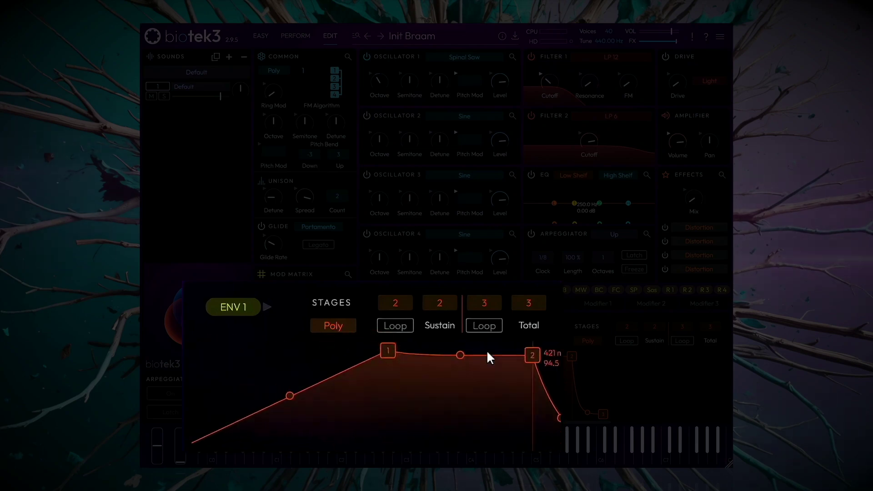
pyautogui.moveTo(423, 355); pyautogui.dragTo(421, 368)
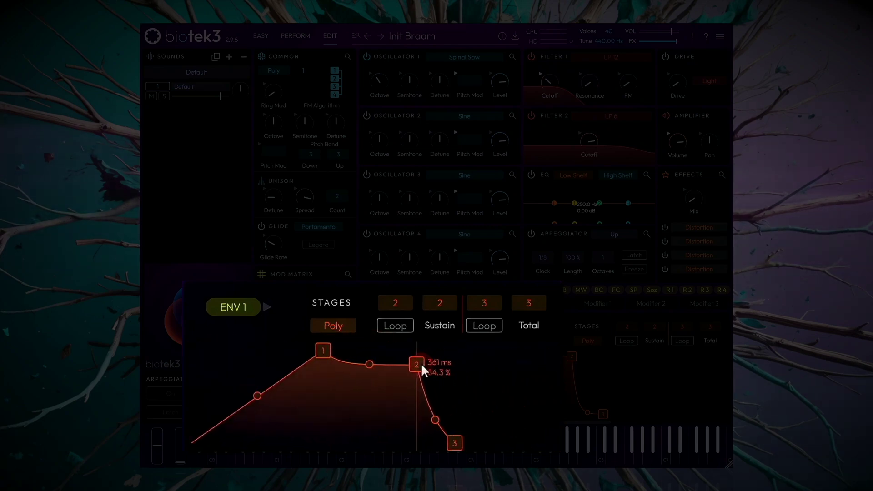
pyautogui.moveTo(454, 443); pyautogui.dragTo(526, 441)
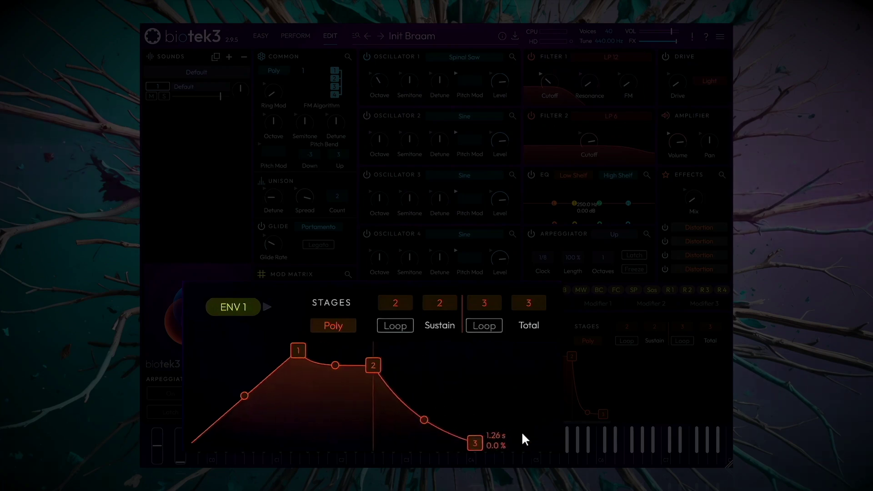
pyautogui.moveTo(452, 444); pyautogui.dragTo(486, 443)
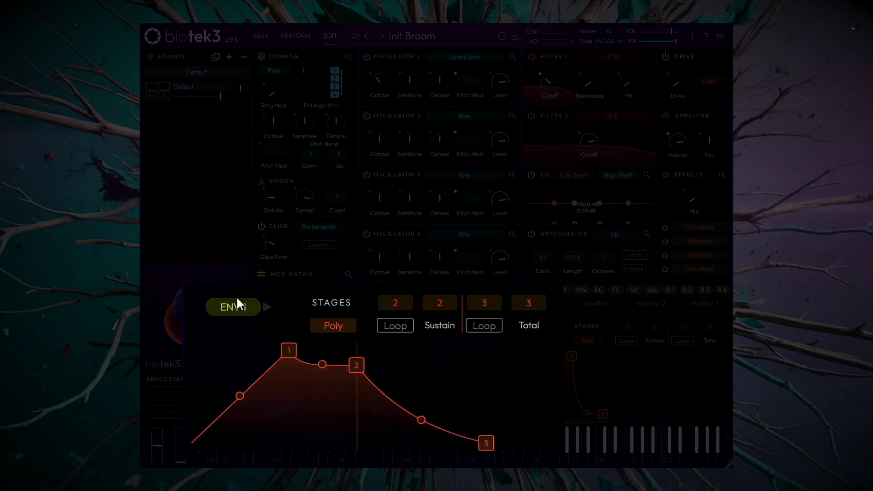
# Route envelope 1 to filter 1 cutoff at 34.4%, and set drive to 36.1% in Tube mode
pyautogui.click(228, 307)
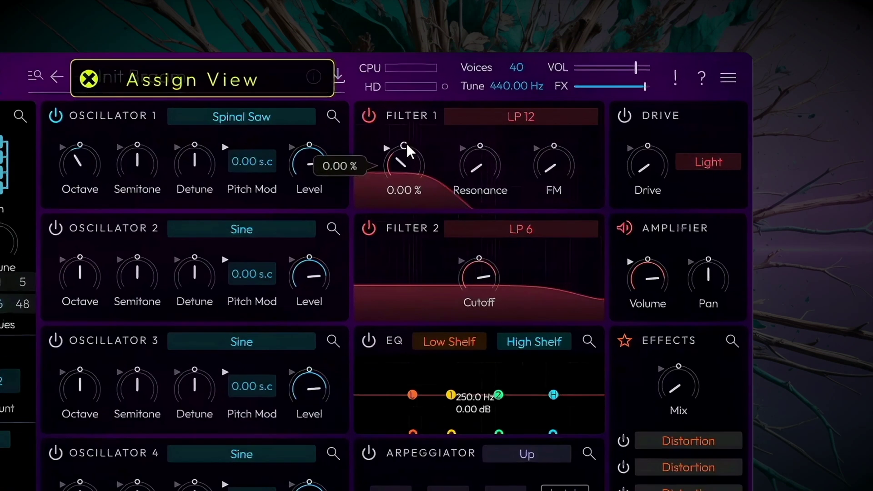
pyautogui.moveTo(407, 143); pyautogui.dragTo(446, 53)
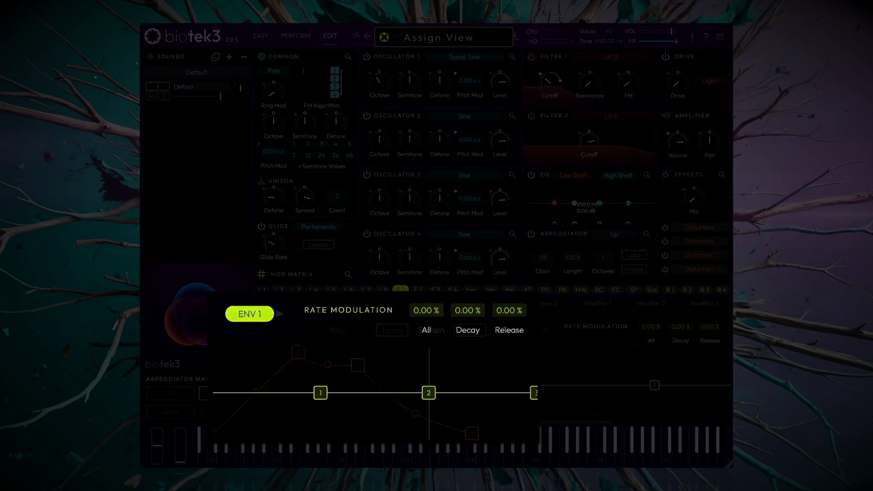
pyautogui.click(717, 83)
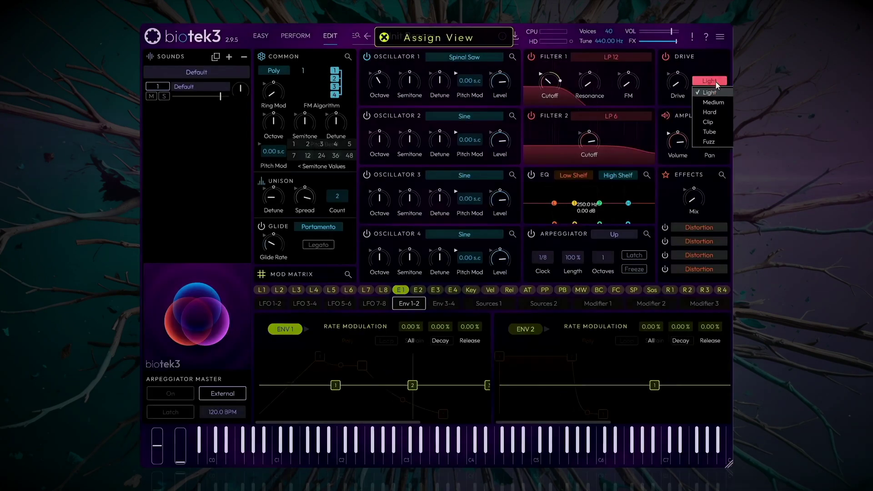
pyautogui.click(716, 83)
pyautogui.moveTo(678, 73)
pyautogui.moveTo(534, 142); pyautogui.dragTo(568, 54)
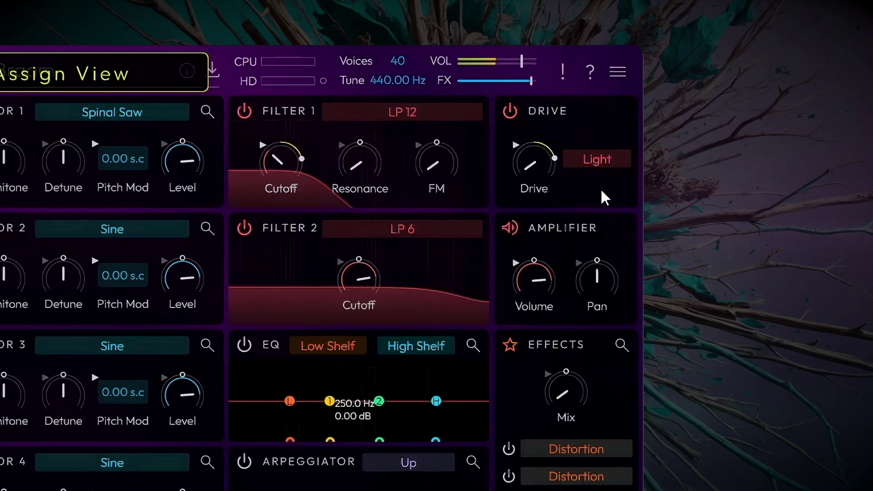
pyautogui.click(598, 157)
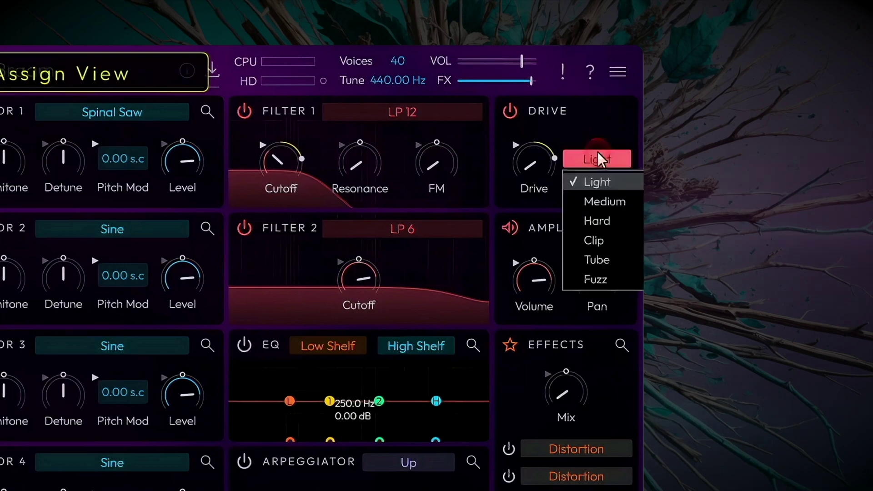
pyautogui.click(618, 256)
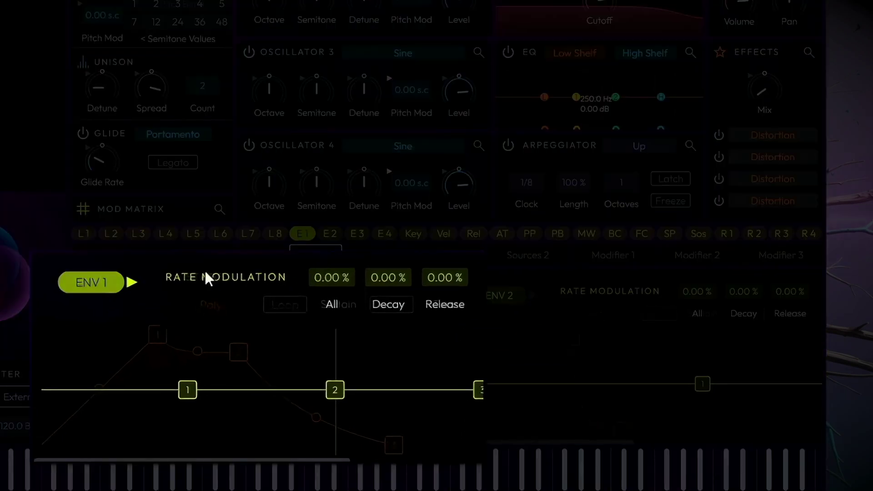
# Extend envelope 4's release to about 4.54 s on the Env 3-4 page
pyautogui.click(88, 283)
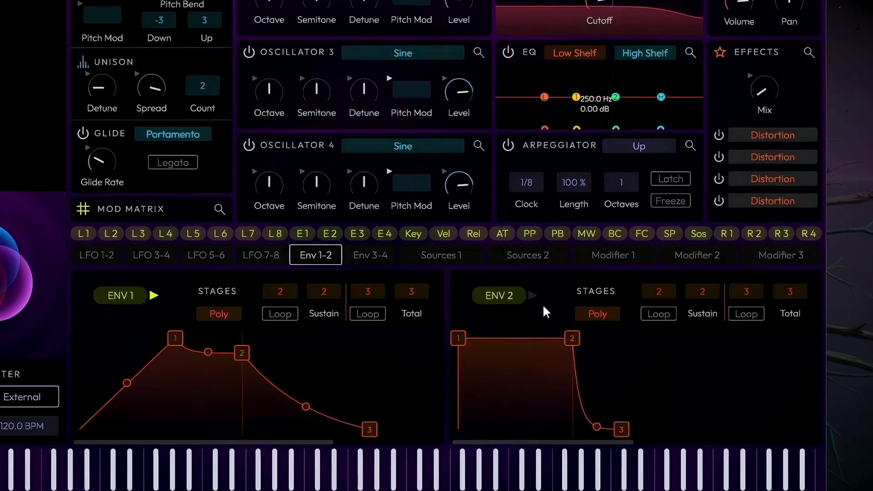
pyautogui.click(380, 259)
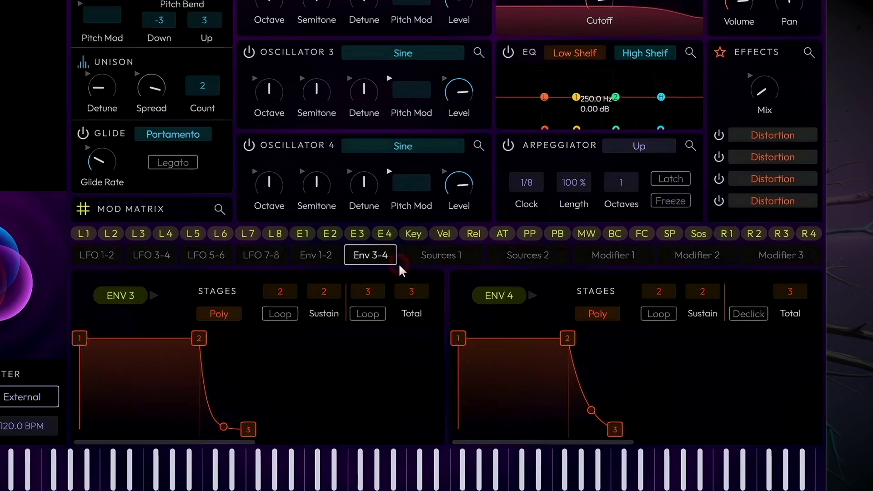
pyautogui.moveTo(610, 446); pyautogui.dragTo(759, 455)
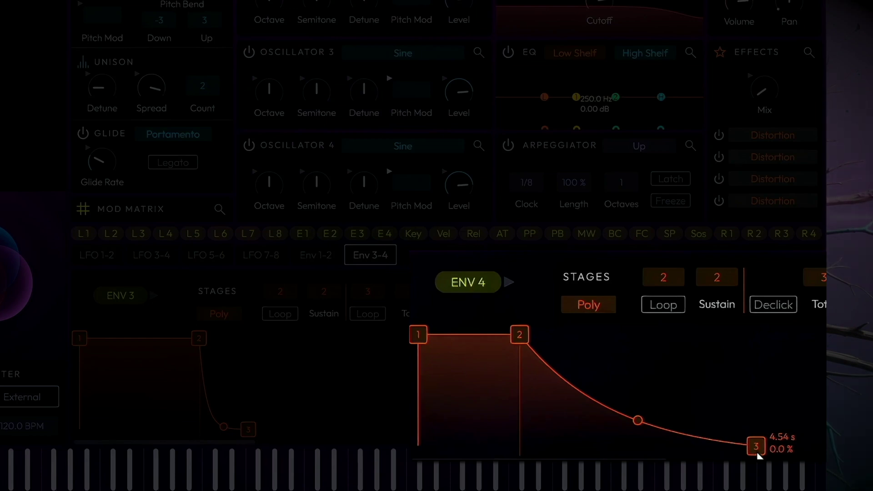
pyautogui.scroll(-2, 667, 423)
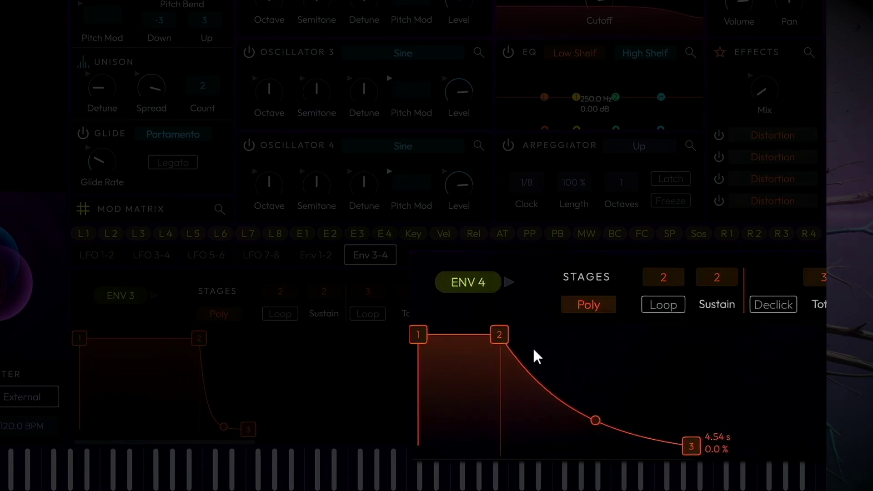
# Assign envelope 4 to the common pitch by 1 semitone, then leave Assign View
pyautogui.click(477, 287)
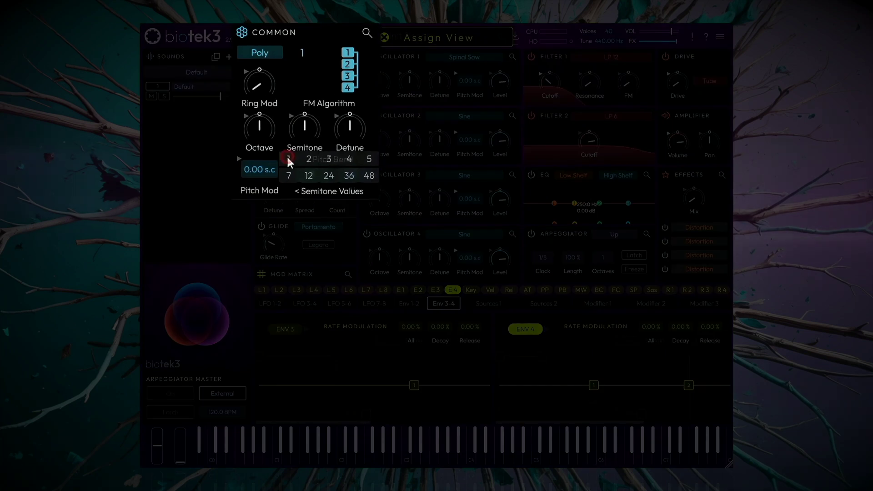
pyautogui.click(289, 159)
pyautogui.moveTo(310, 132)
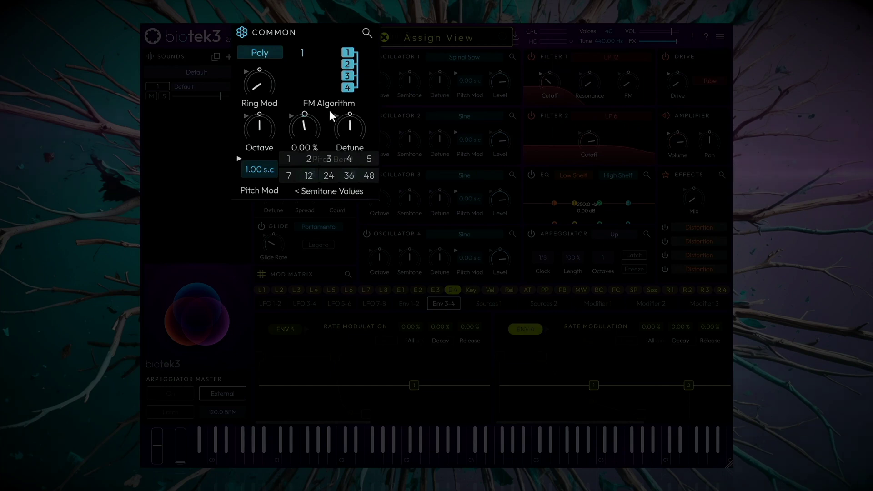
pyautogui.scroll(-1, 310, 131)
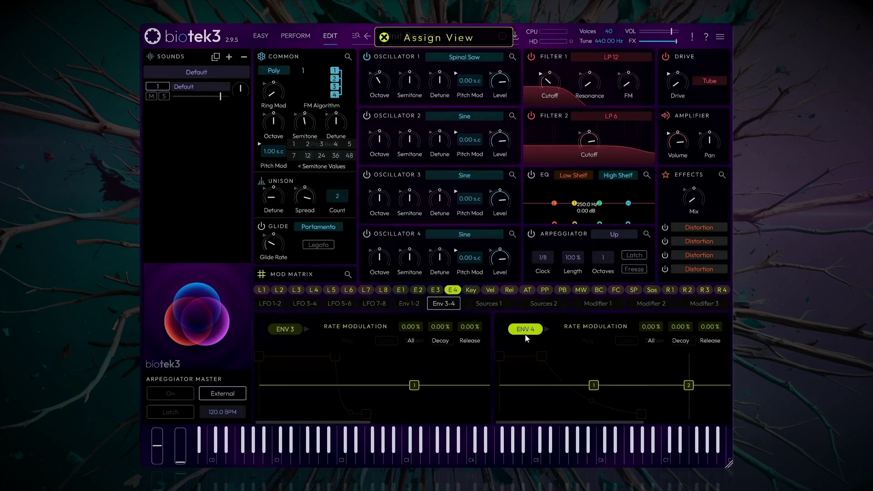
pyautogui.click(524, 332)
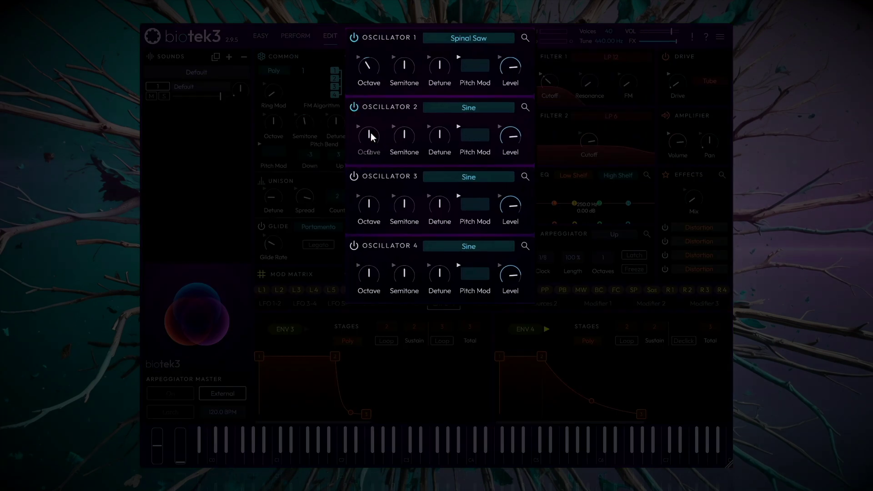
# Set oscillator 2's Octave knob to -2
pyautogui.moveTo(372, 134); pyautogui.dragTo(374, 139)
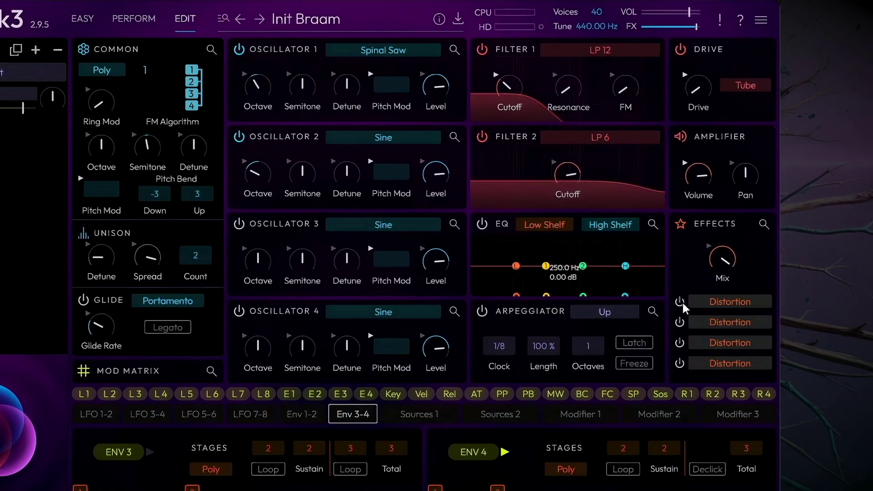
# Enable the effect 1 Distortion, adjust Post Gain, Tone and Emphasis, and raise Drive to 23.6
pyautogui.click(680, 302)
pyautogui.moveTo(742, 261)
pyautogui.click(765, 224)
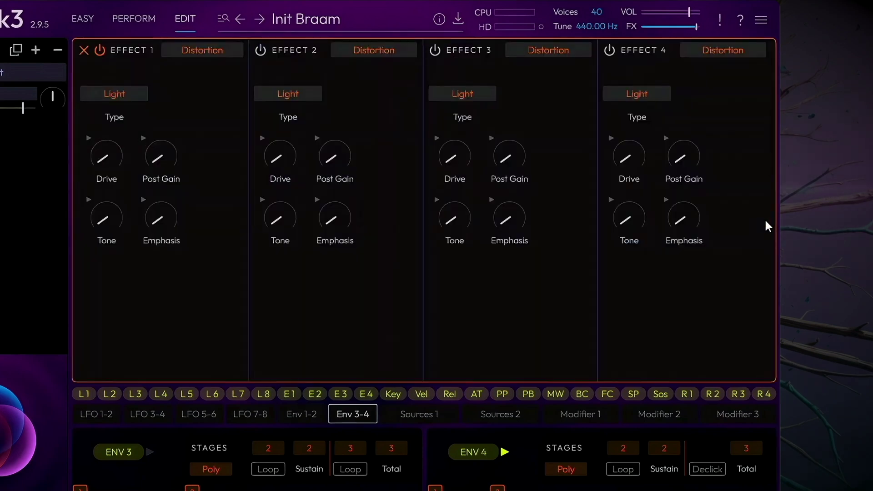
pyautogui.doubleClick(164, 163)
pyautogui.doubleClick(125, 220)
pyautogui.doubleClick(171, 220)
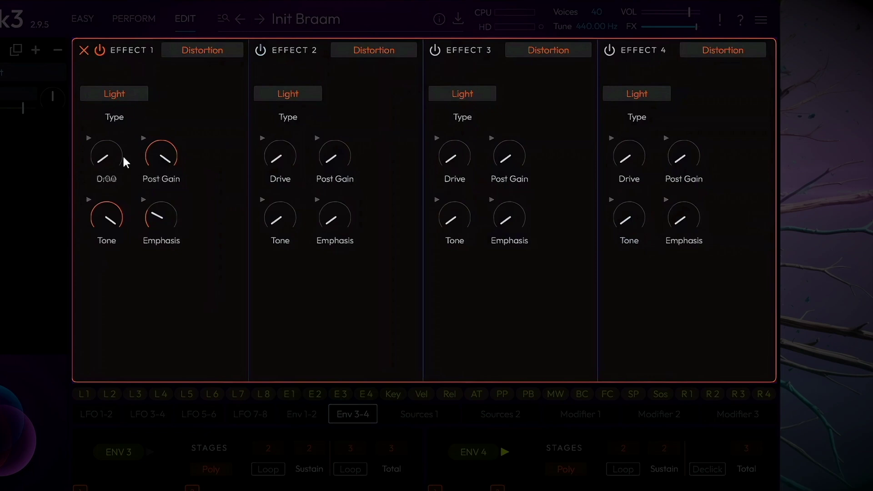
pyautogui.moveTo(123, 158); pyautogui.dragTo(125, 116)
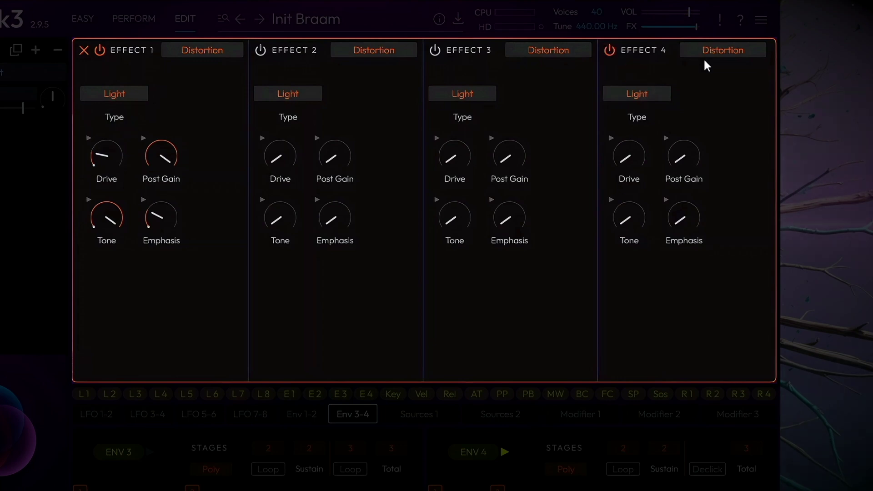
# Make Effect 4 a Reverb Natural and enlarge its size to 79.4
pyautogui.click(717, 51)
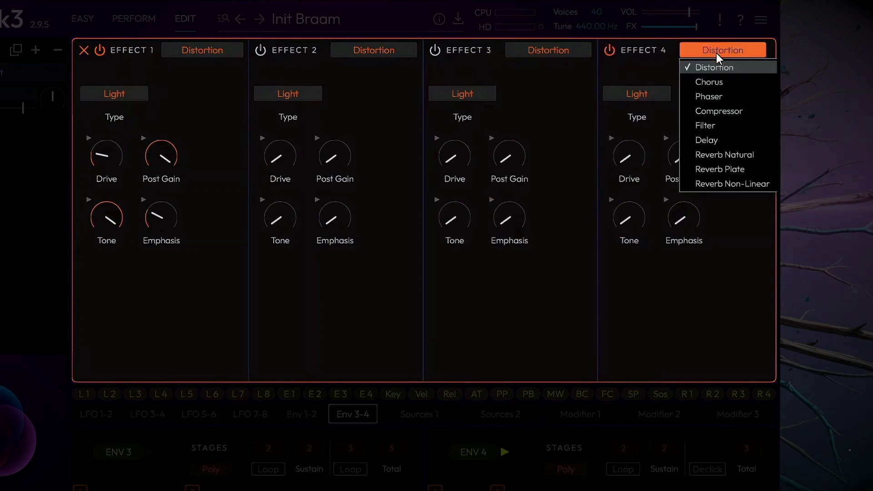
pyautogui.click(721, 155)
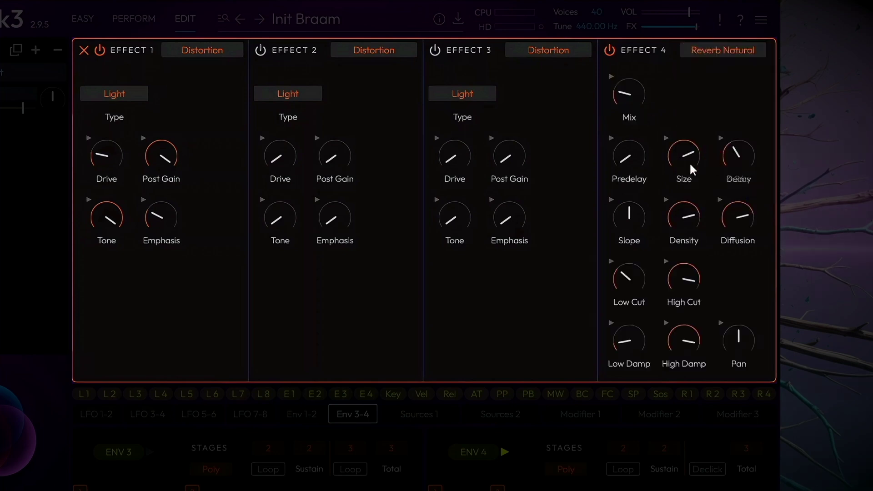
pyautogui.moveTo(690, 166); pyautogui.dragTo(741, 158)
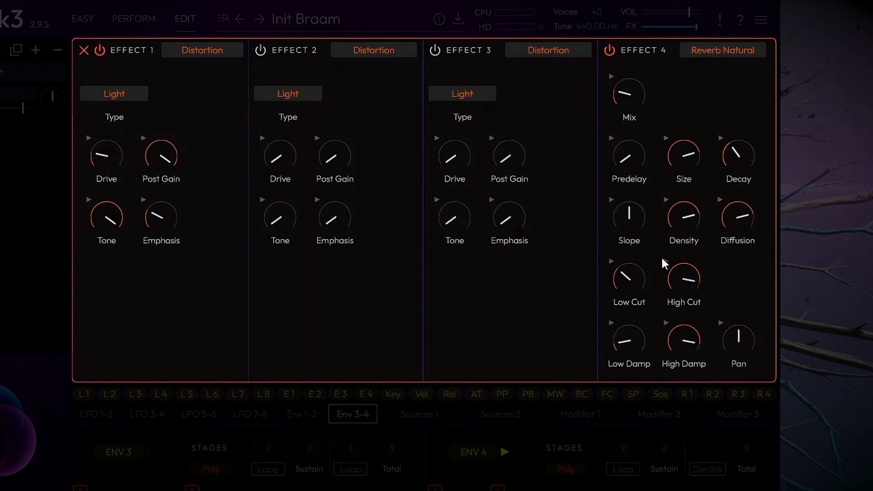
# Lower the reverb low cut to about 107.9 Hz, raise its mix to 22.8 %, and close the effects editor
pyautogui.moveTo(642, 277); pyautogui.dragTo(640, 283)
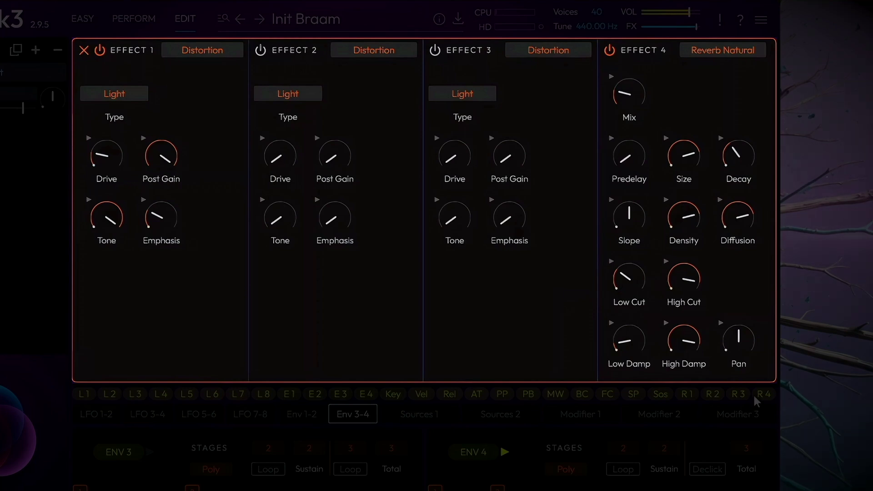
pyautogui.moveTo(636, 95)
pyautogui.moveTo(636, 94); pyautogui.dragTo(634, 80)
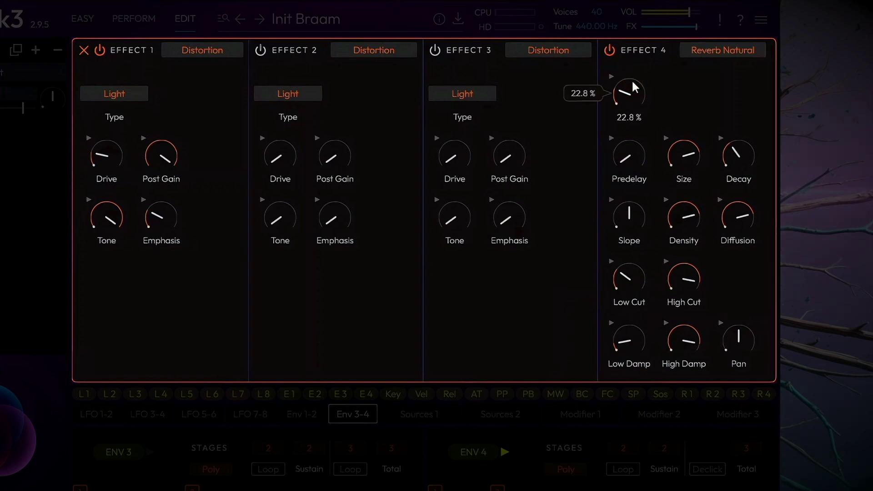
pyautogui.moveTo(633, 196)
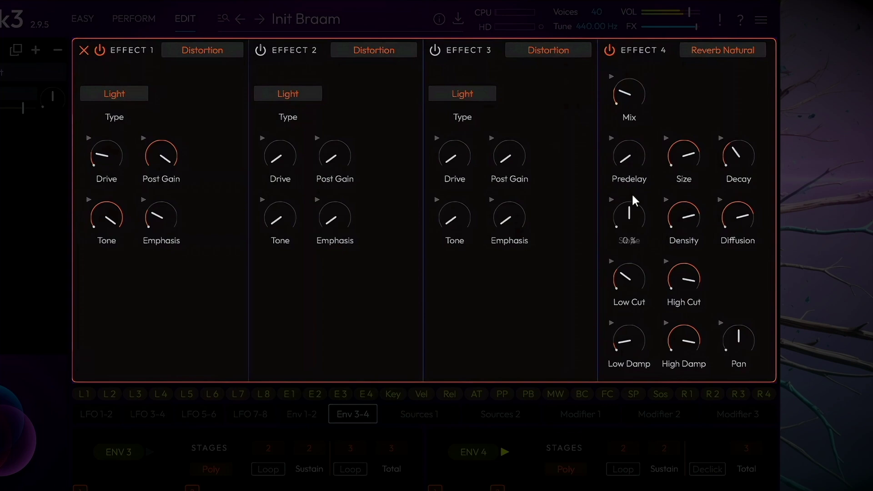
pyautogui.click(84, 51)
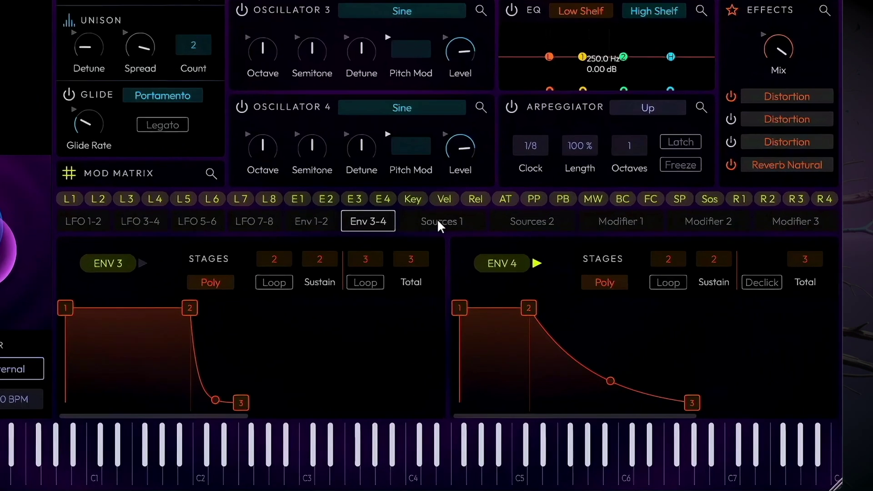
# Assign X/Y source 01 (X axis) to Common Pitch Mod at 1 semitone
pyautogui.click(484, 304)
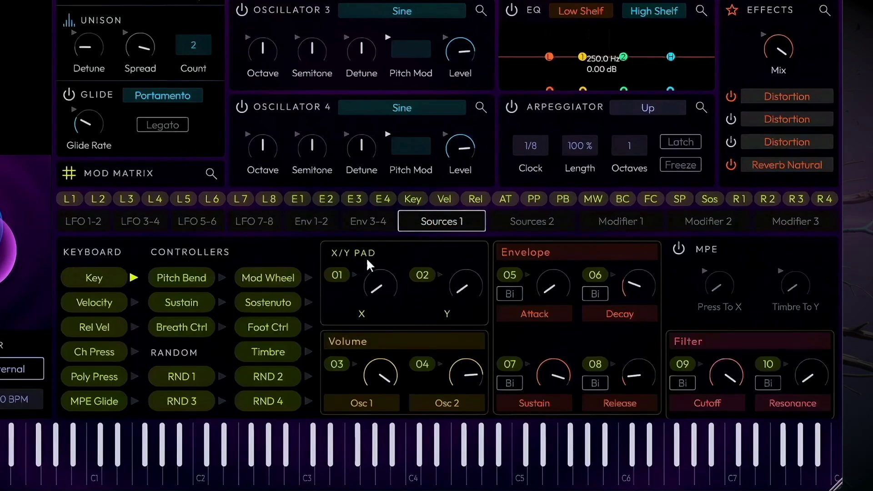
pyautogui.click(327, 277)
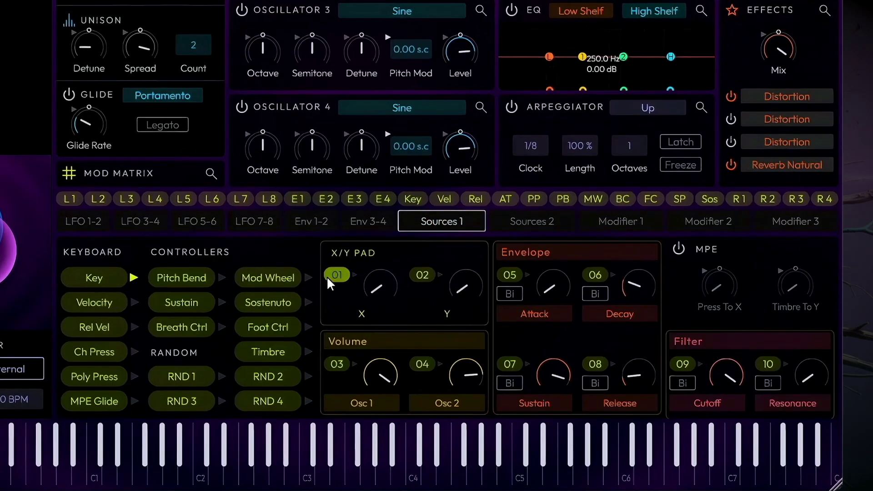
pyautogui.moveTo(327, 277); pyautogui.dragTo(186, 16)
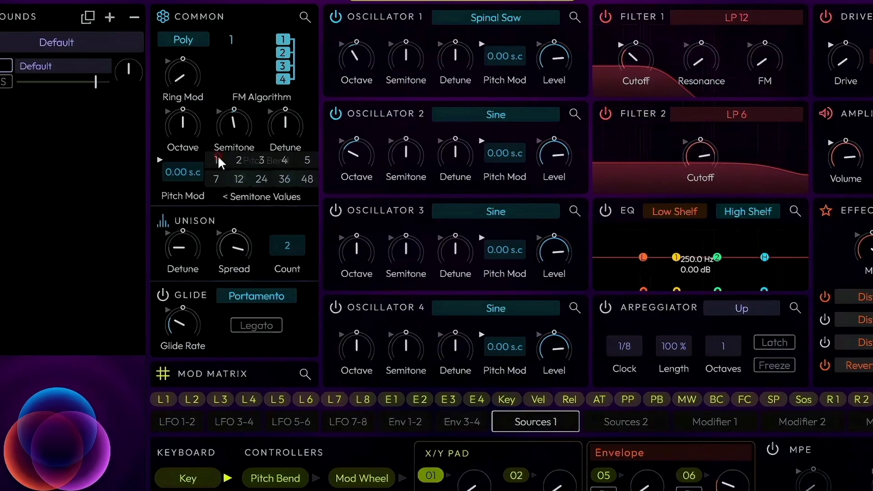
pyautogui.click(173, 64)
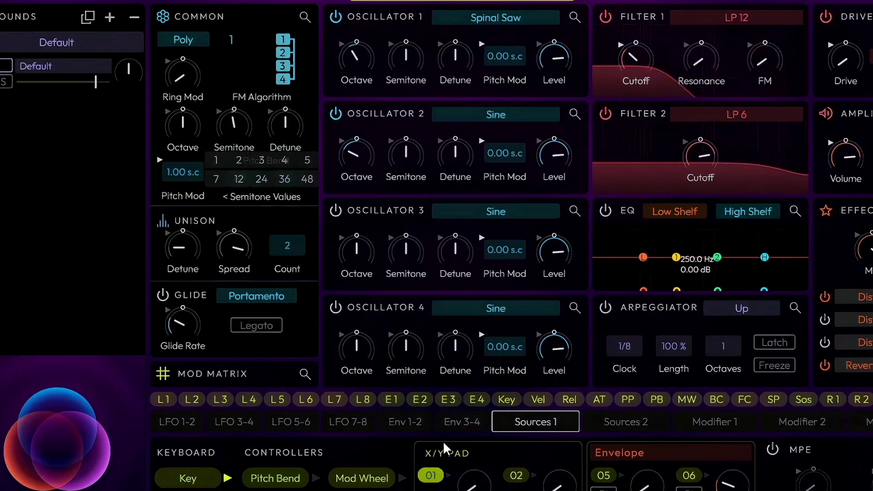
pyautogui.click(432, 477)
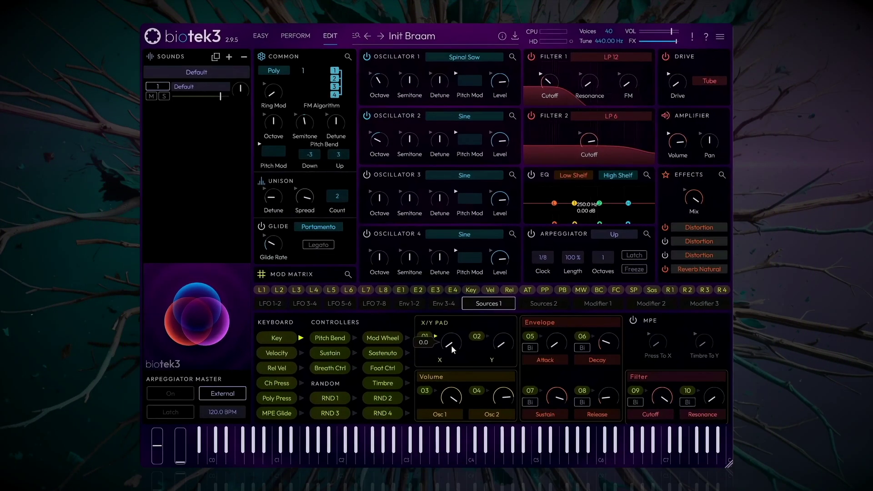
# Sweep the X value up and back to near zero to test the pitch bend
pyautogui.moveTo(457, 377); pyautogui.dragTo(472, 260)
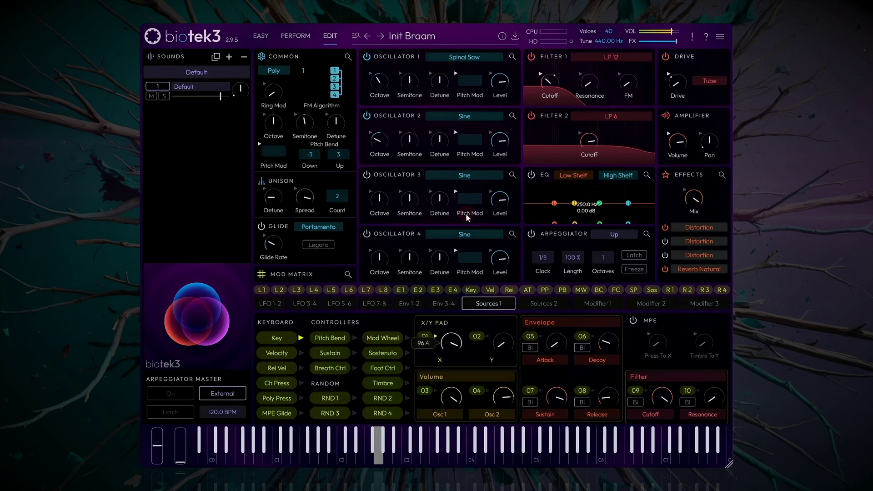
pyautogui.moveTo(456, 342); pyautogui.dragTo(464, 272)
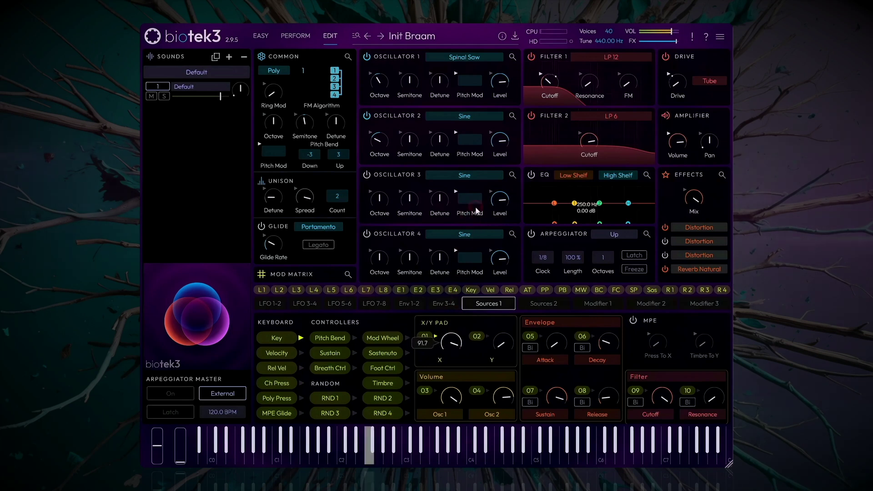
pyautogui.moveTo(476, 210); pyautogui.dragTo(459, 344)
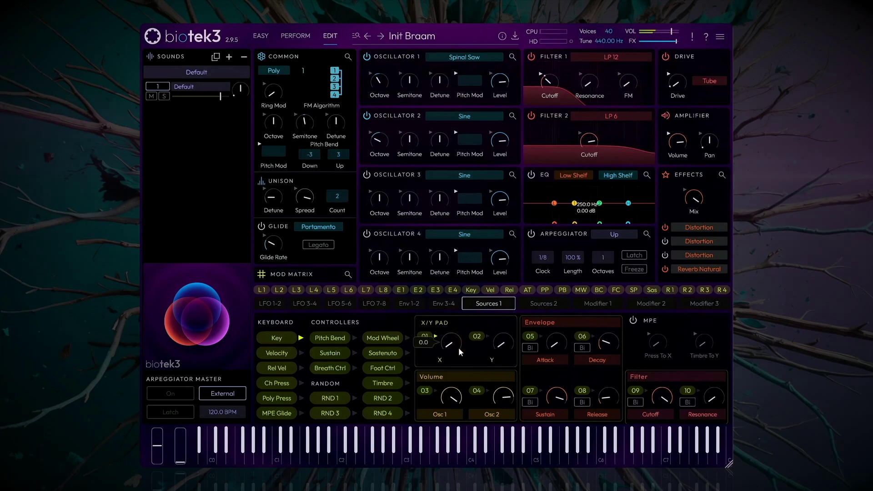
pyautogui.moveTo(508, 346)
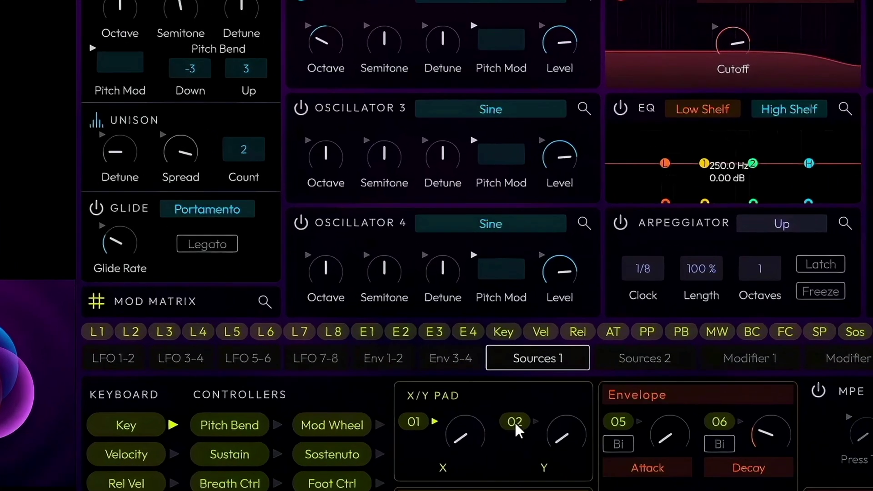
# Route Y source 02 to the Osc 3 and Osc 4 levels, with both base levels turned down
pyautogui.moveTo(517, 430); pyautogui.dragTo(586, 79)
pyautogui.moveTo(580, 226); pyautogui.dragTo(559, 457)
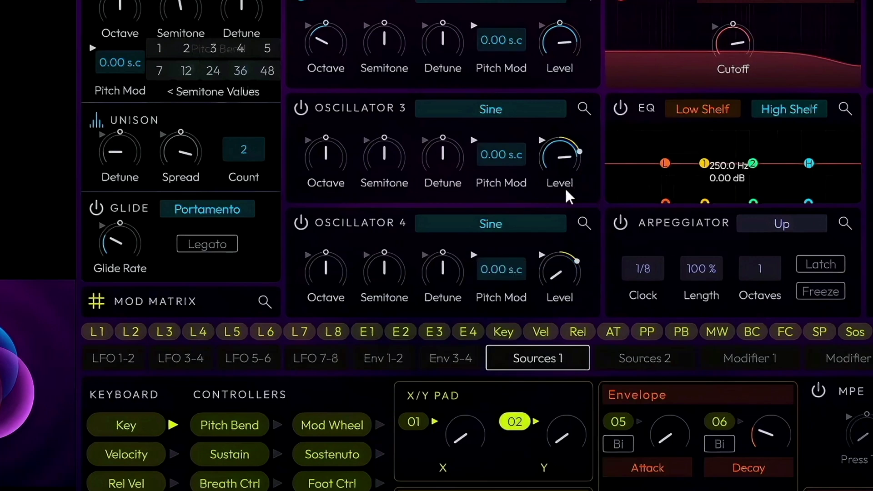
pyautogui.moveTo(565, 195); pyautogui.dragTo(578, 433)
# Switch on oscillators 3 and 4, select FM algorithm 3, and sweep Y to audition
pyautogui.click(301, 223)
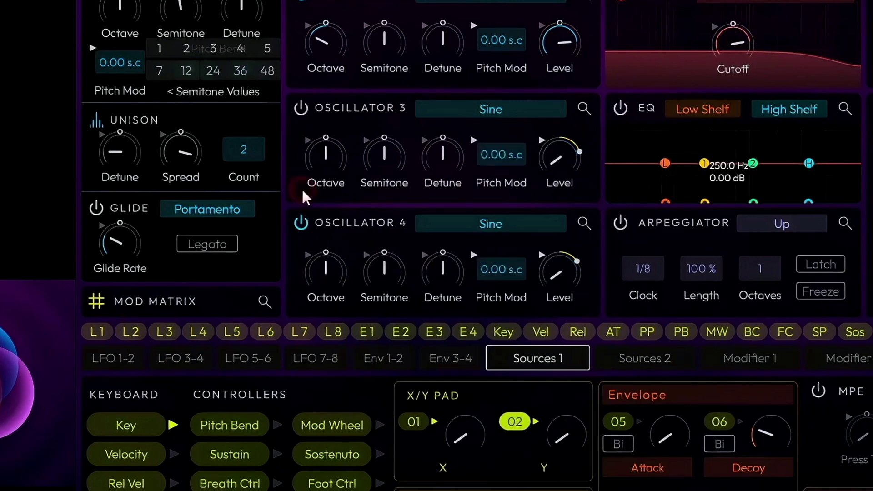
pyautogui.click(301, 109)
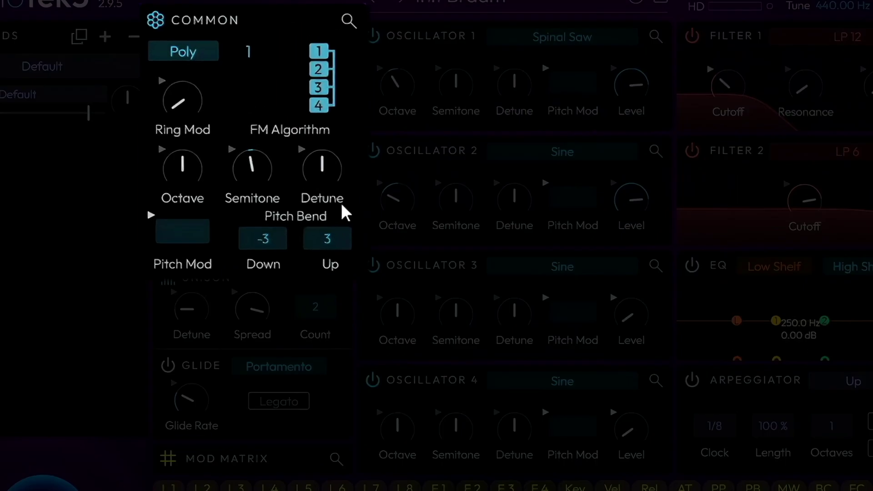
pyautogui.click(290, 101)
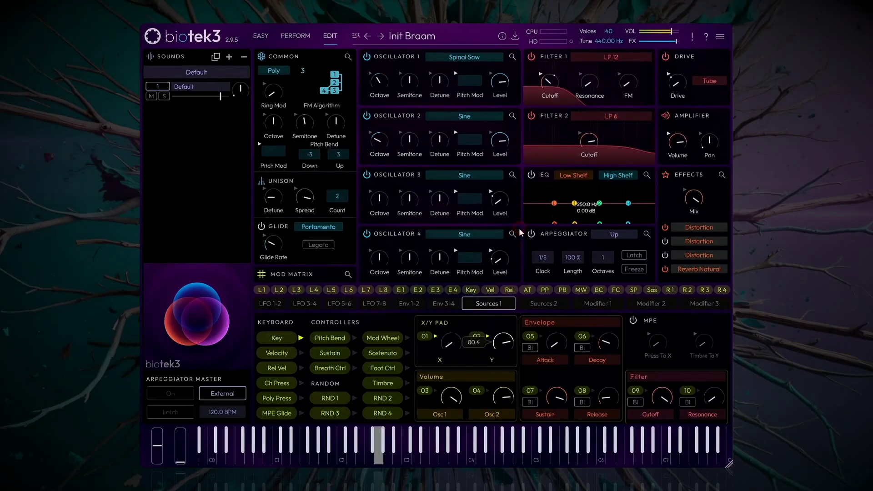
pyautogui.moveTo(513, 336); pyautogui.dragTo(513, 350)
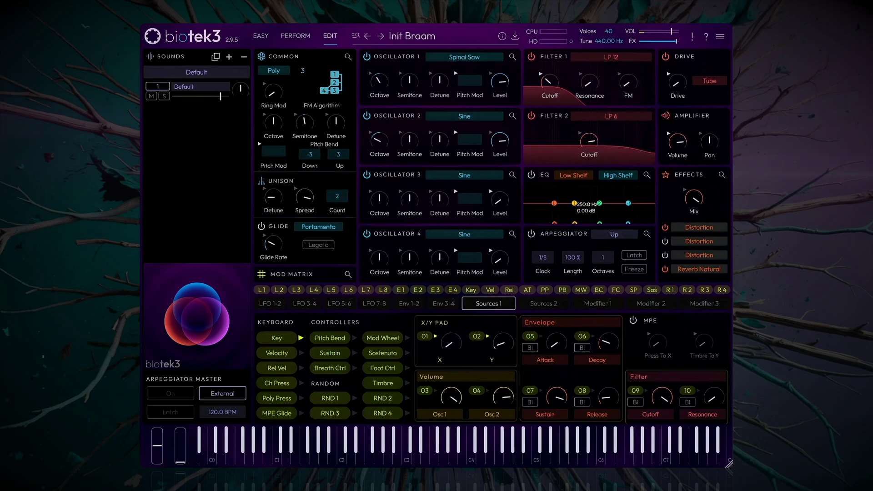
# On the Easy page, sweep the X/Y pad toward its lowest X and Y to hear the patch
pyautogui.click(261, 36)
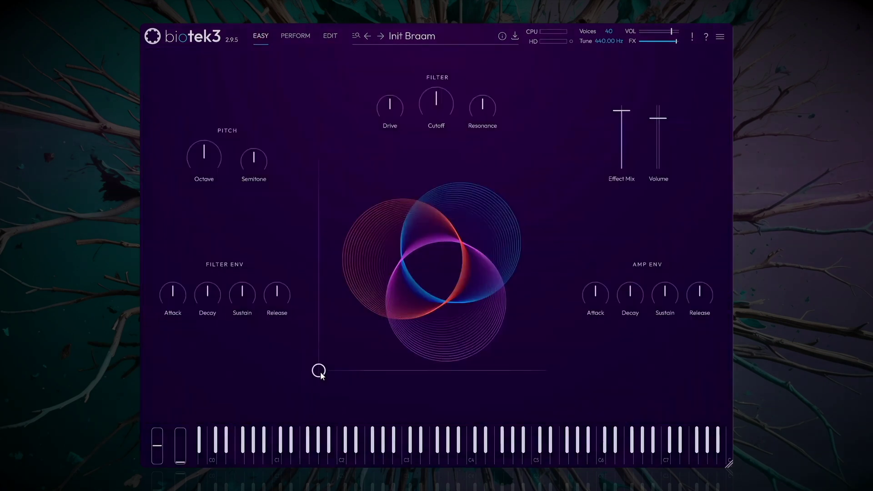
pyautogui.moveTo(320, 375); pyautogui.dragTo(306, 401)
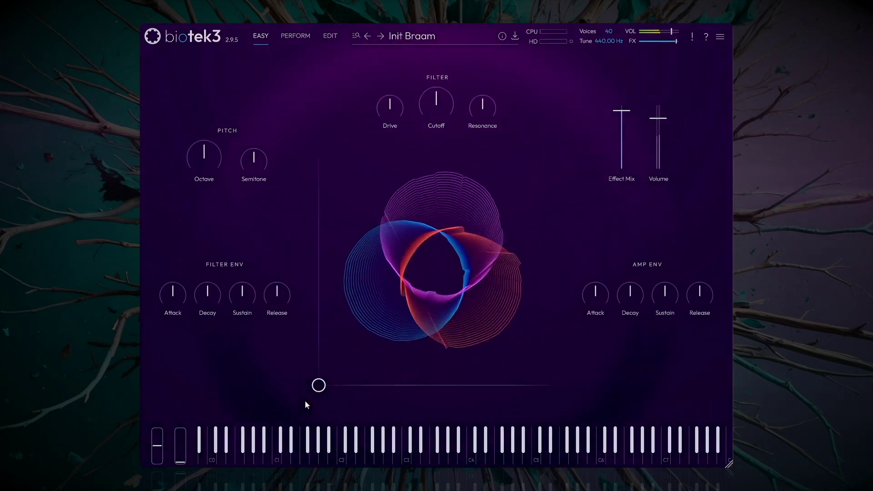